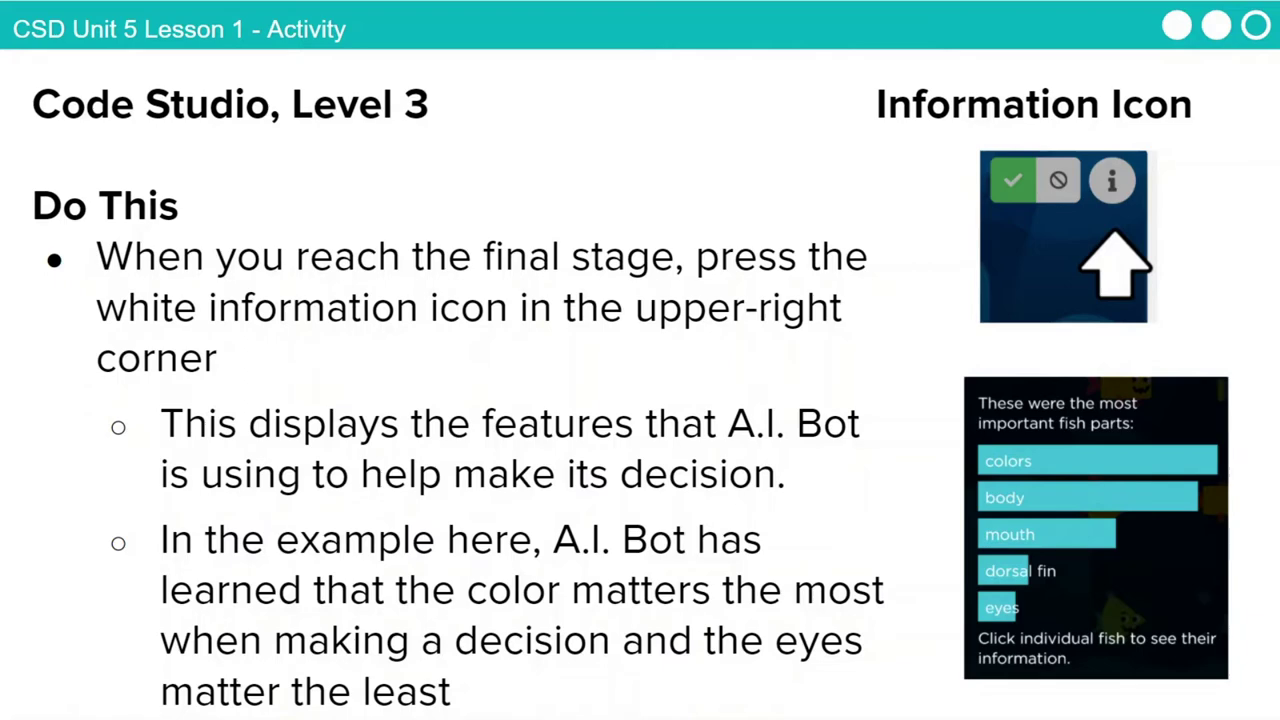
Step: Exit the full-screen slideshow and switch to the Code.org fish lesson tab
{"action": "key", "text": "Escape"}
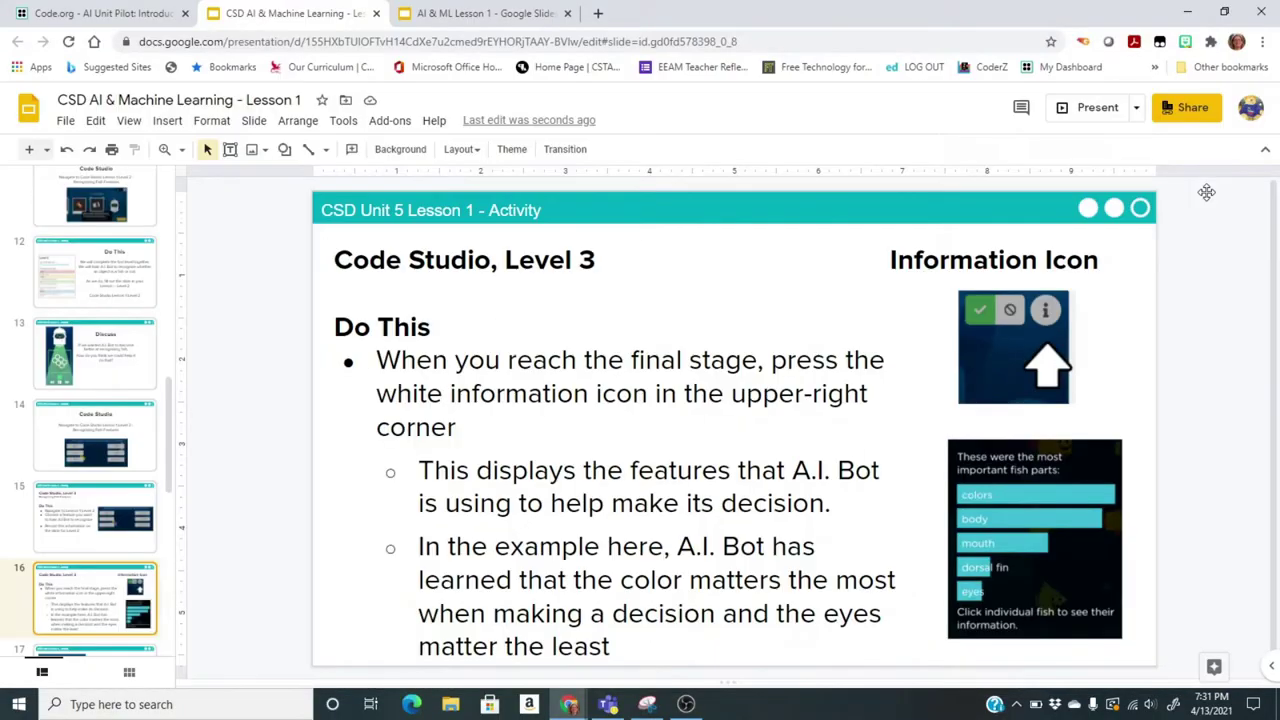
{"action": "left_click", "coordinate": [100, 13]}
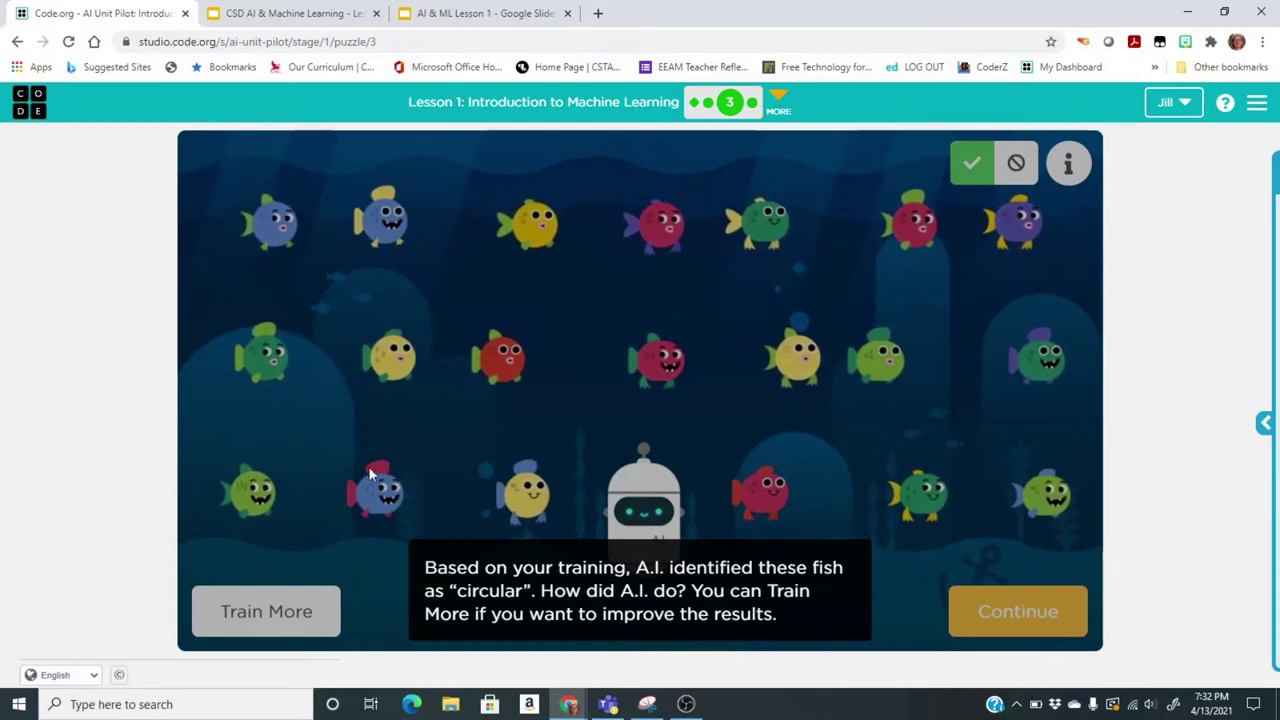
Step: Dismiss the results hint and show the fish A.I. Bot judged not circular
{"action": "left_click", "coordinate": [1015, 165]}
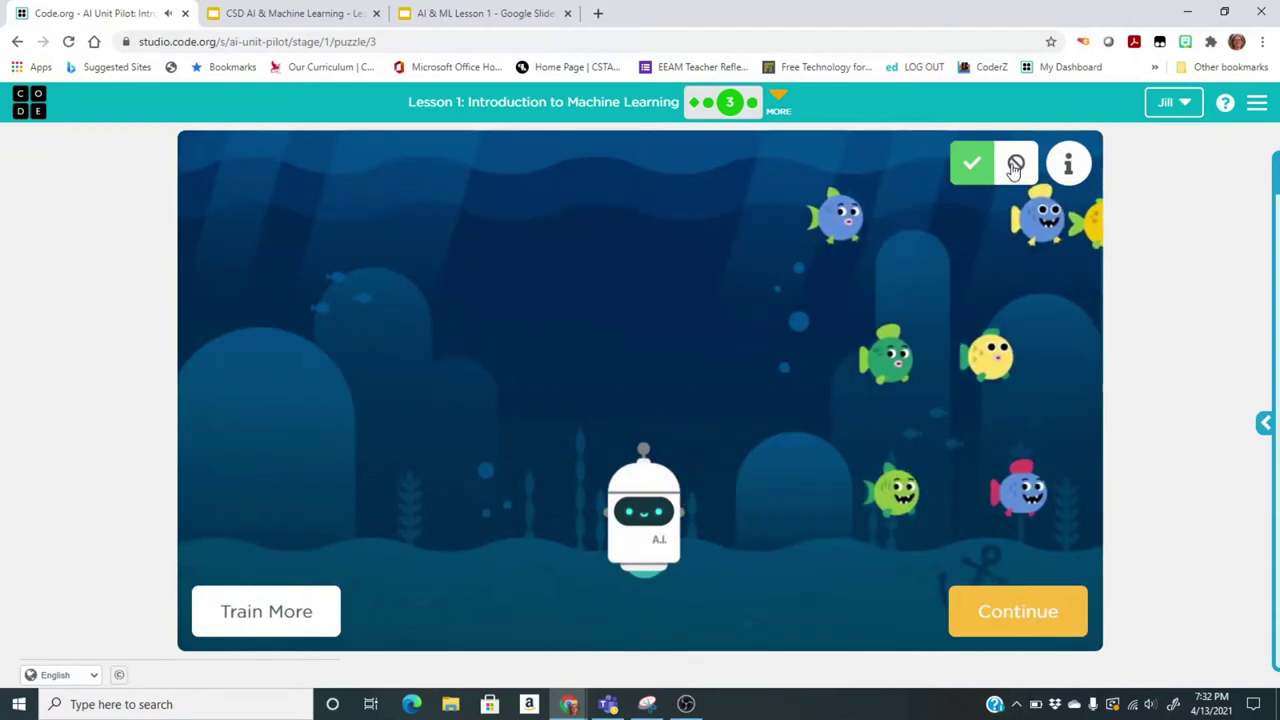
{"action": "left_click", "coordinate": [1015, 165]}
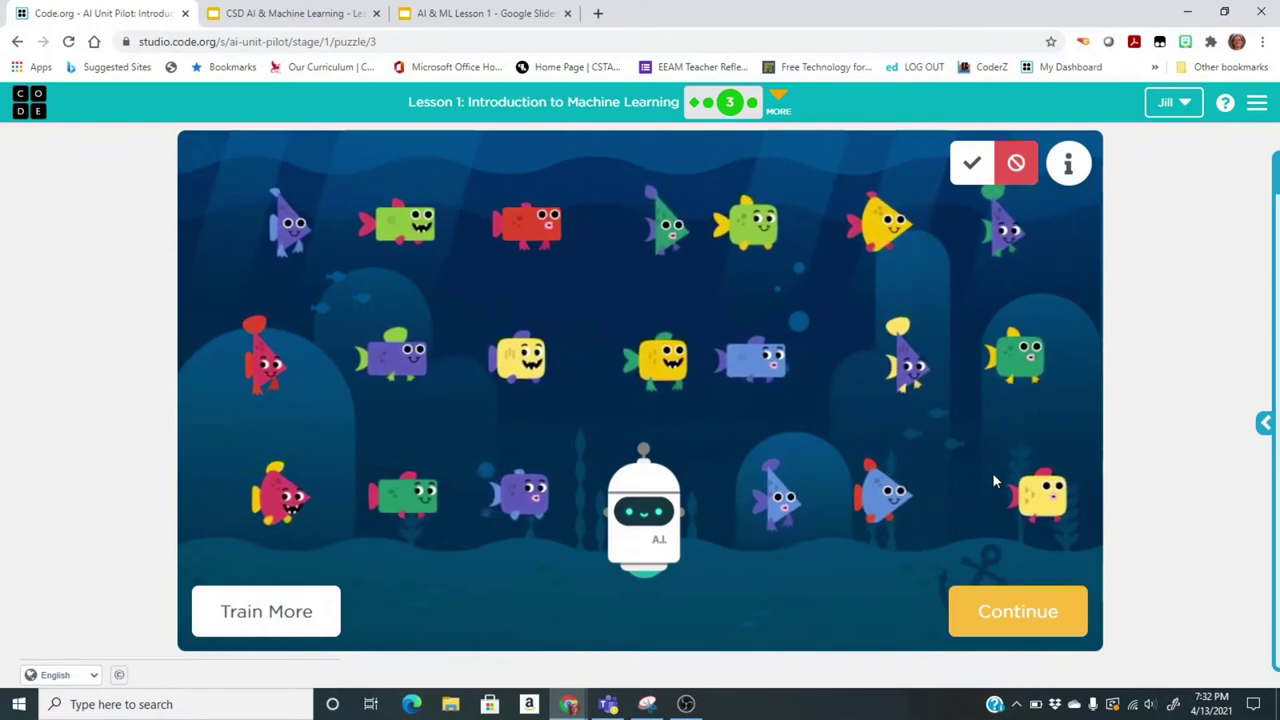
Step: Open the fish-parts panel, check the red, yellow and pink fish explanations, then show the overall ranking
{"action": "left_click", "coordinate": [1068, 172]}
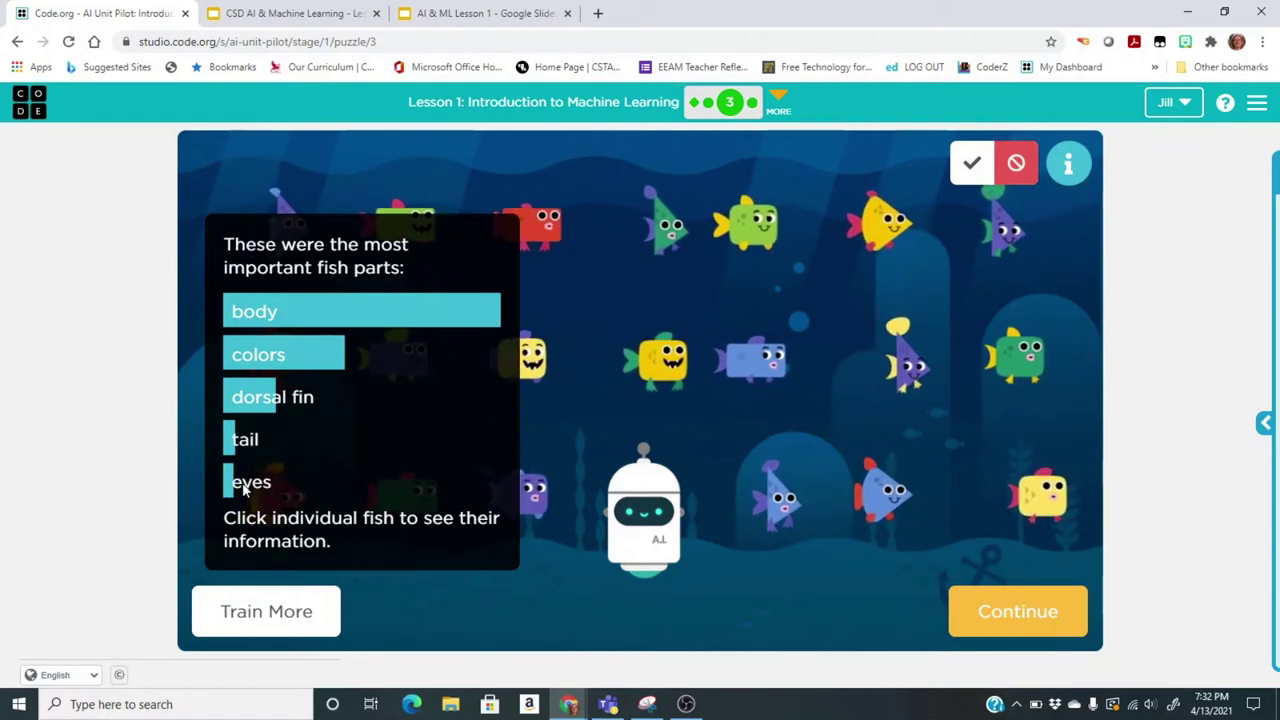
{"action": "left_click", "coordinate": [272, 315]}
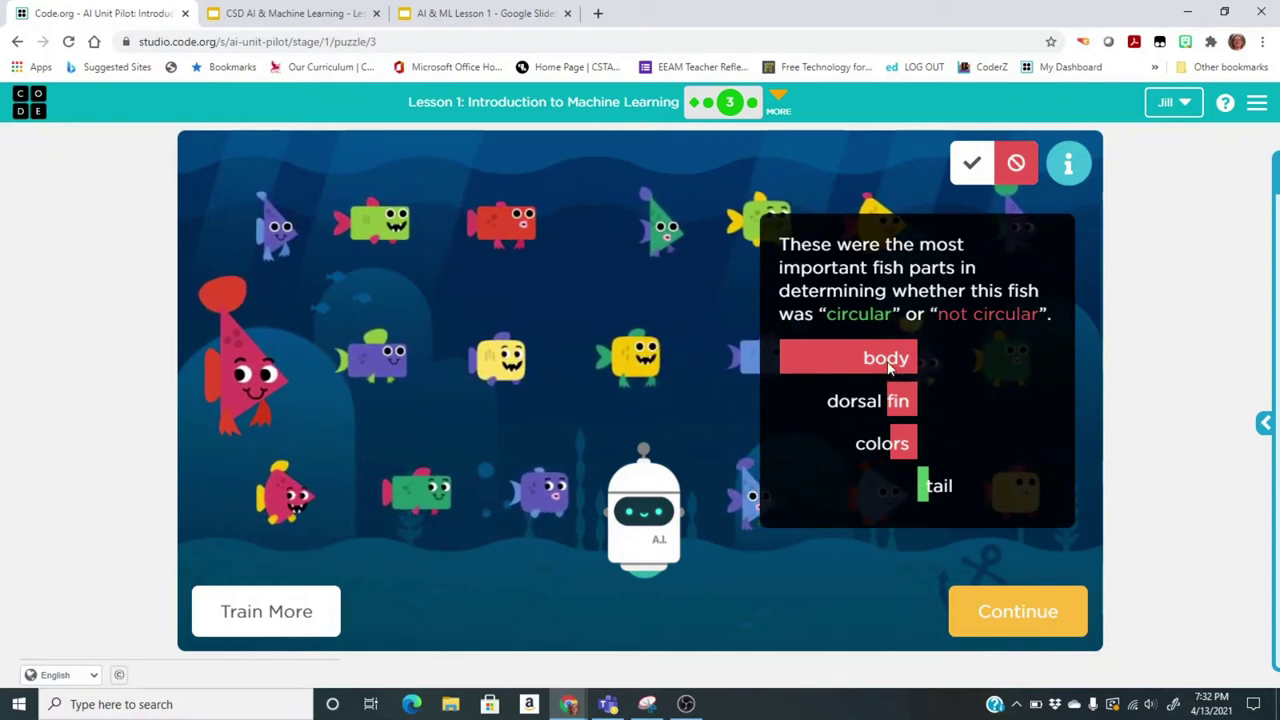
{"action": "left_click", "coordinate": [938, 497]}
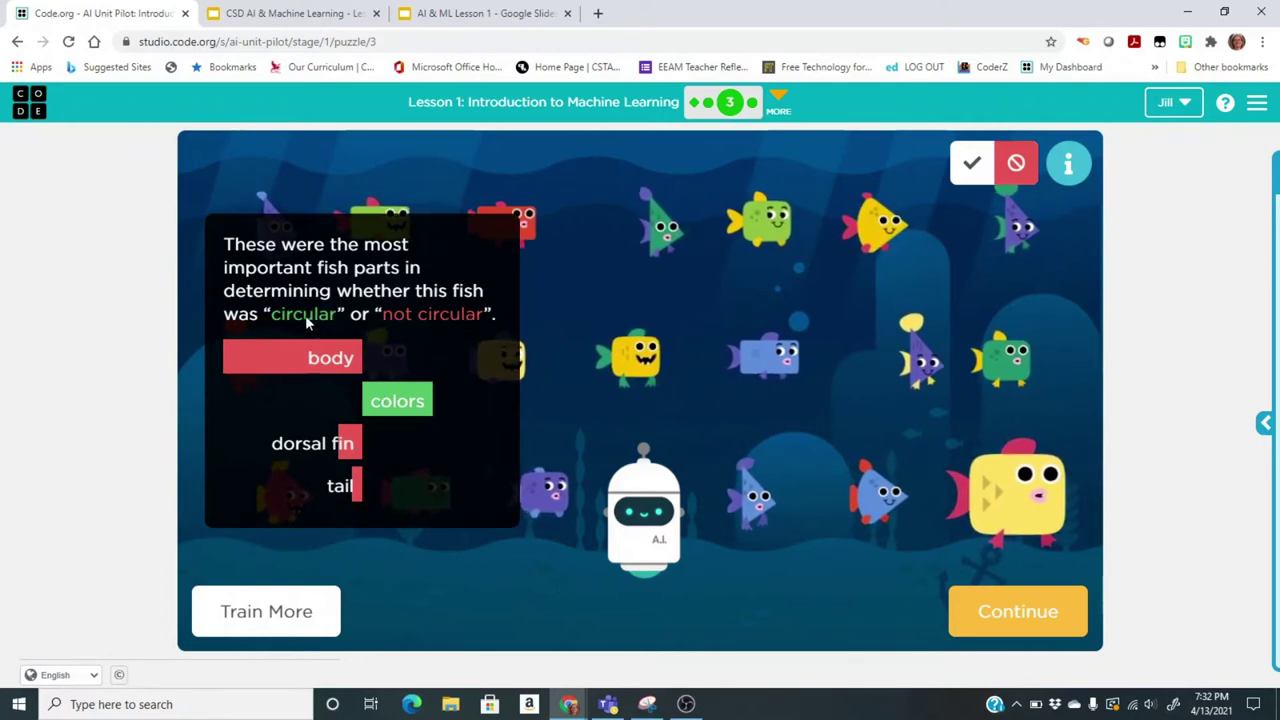
{"action": "left_click", "coordinate": [301, 448]}
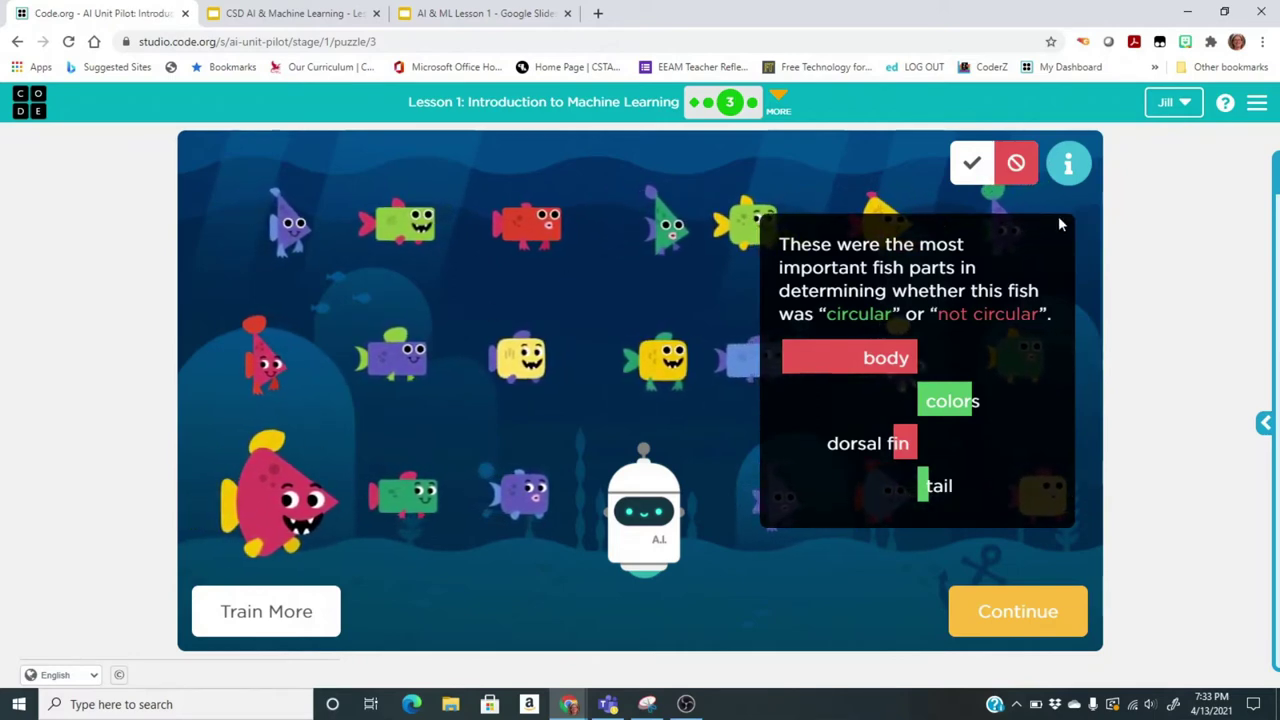
{"action": "left_click", "coordinate": [844, 359]}
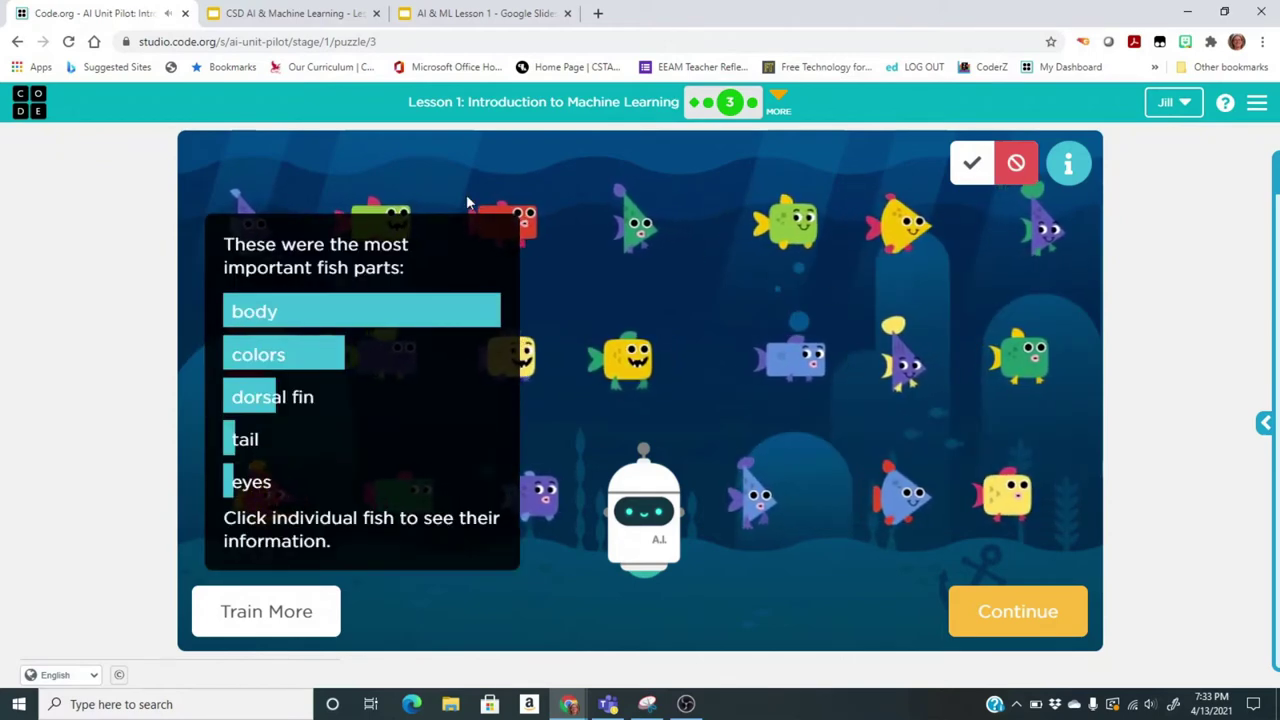
{"action": "left_click", "coordinate": [470, 13]}
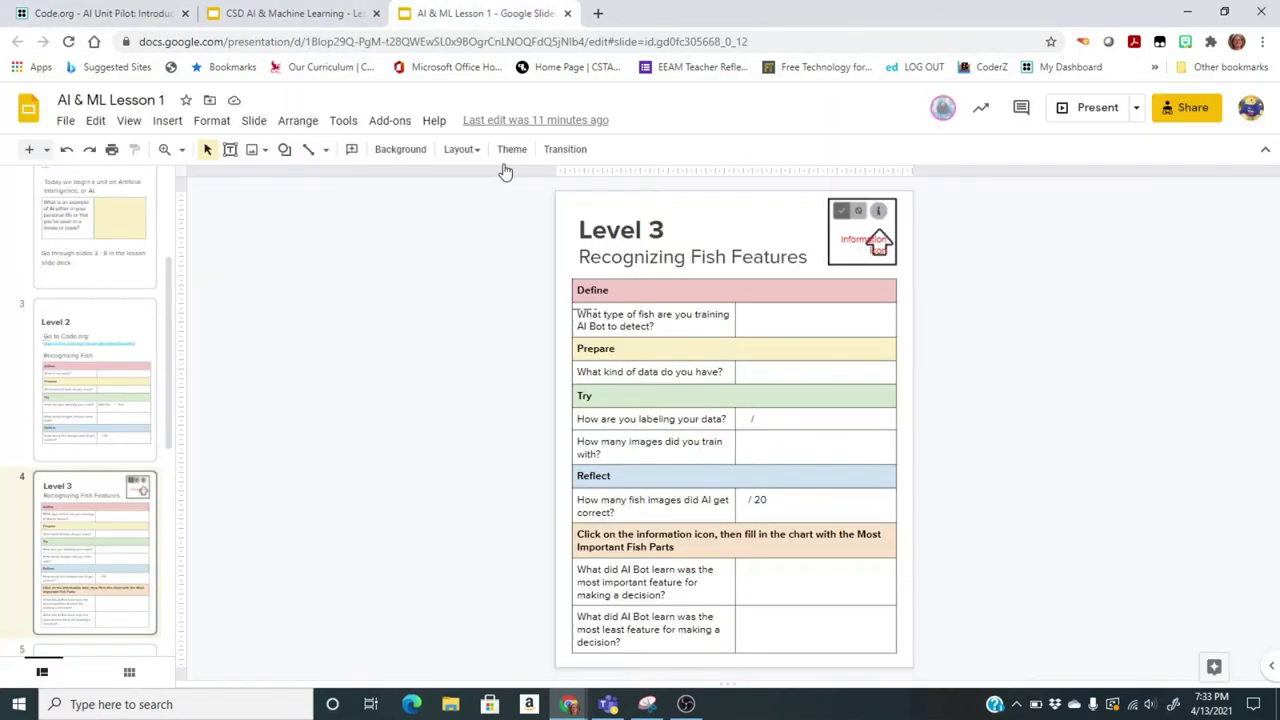
{"action": "left_click", "coordinate": [763, 578]}
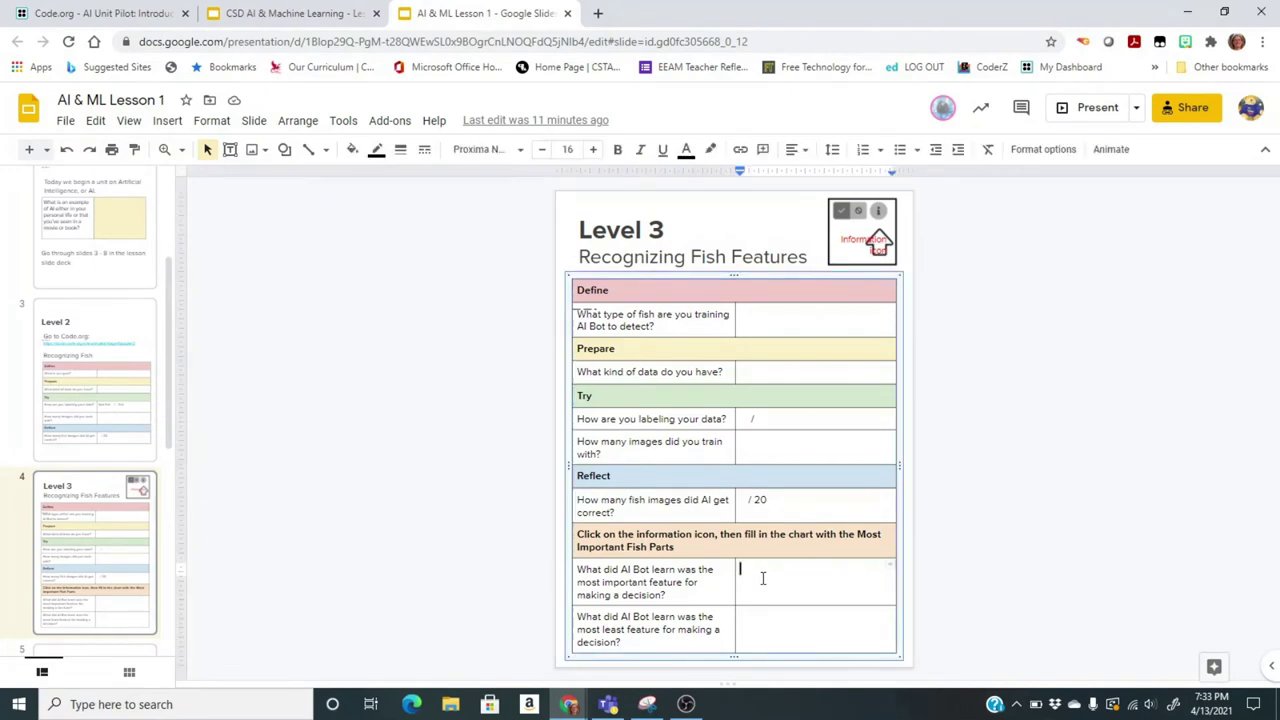
{"action": "left_click", "coordinate": [773, 623]}
{"action": "left_click", "coordinate": [150, 13]}
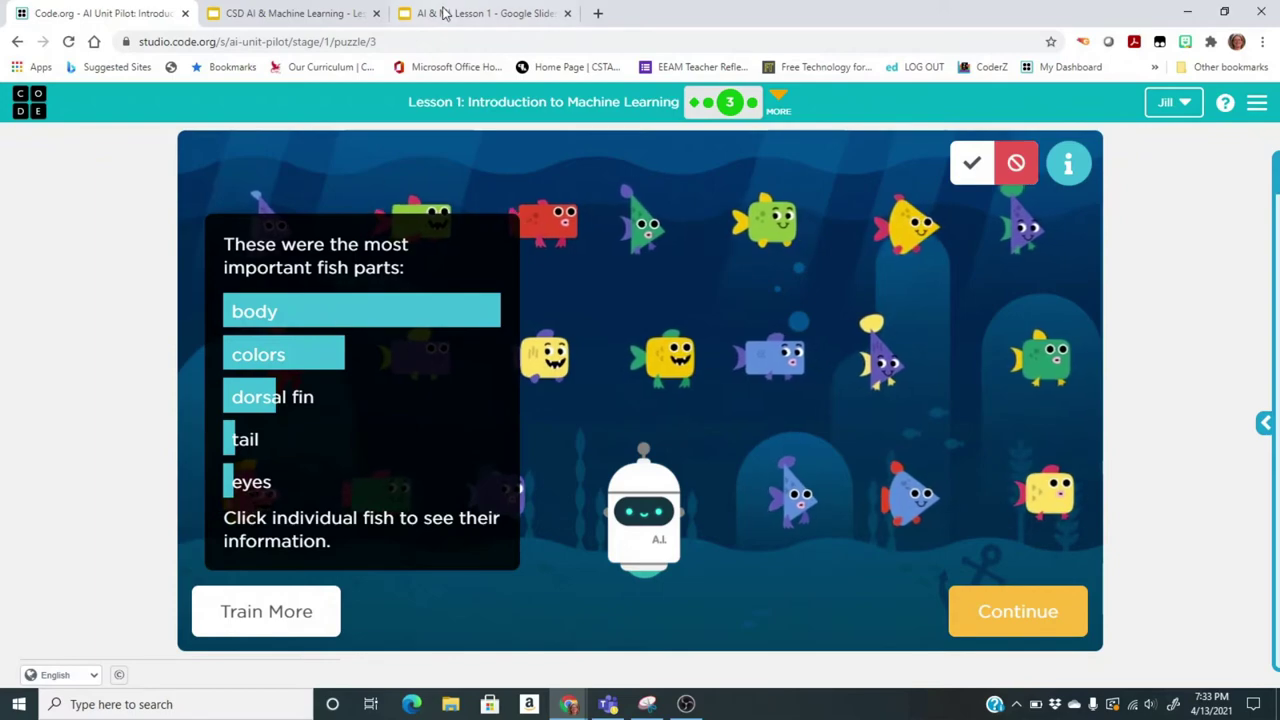
Step: Return to the full-screen lesson slideshow on the Discuss slide
{"action": "left_click", "coordinate": [338, 16]}
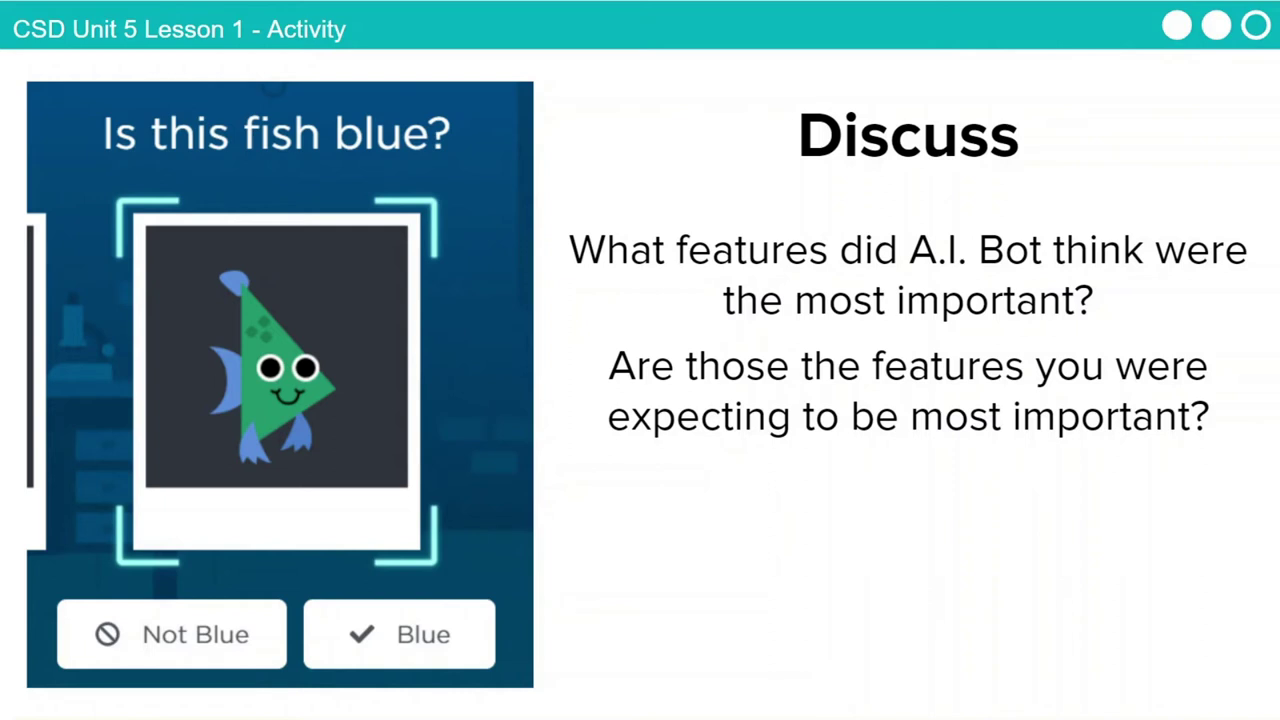
Step: Advance the slideshow past the Code Studio slides to the blank Level 4 Recognizing Expressions table
{"action": "key", "text": "Right"}
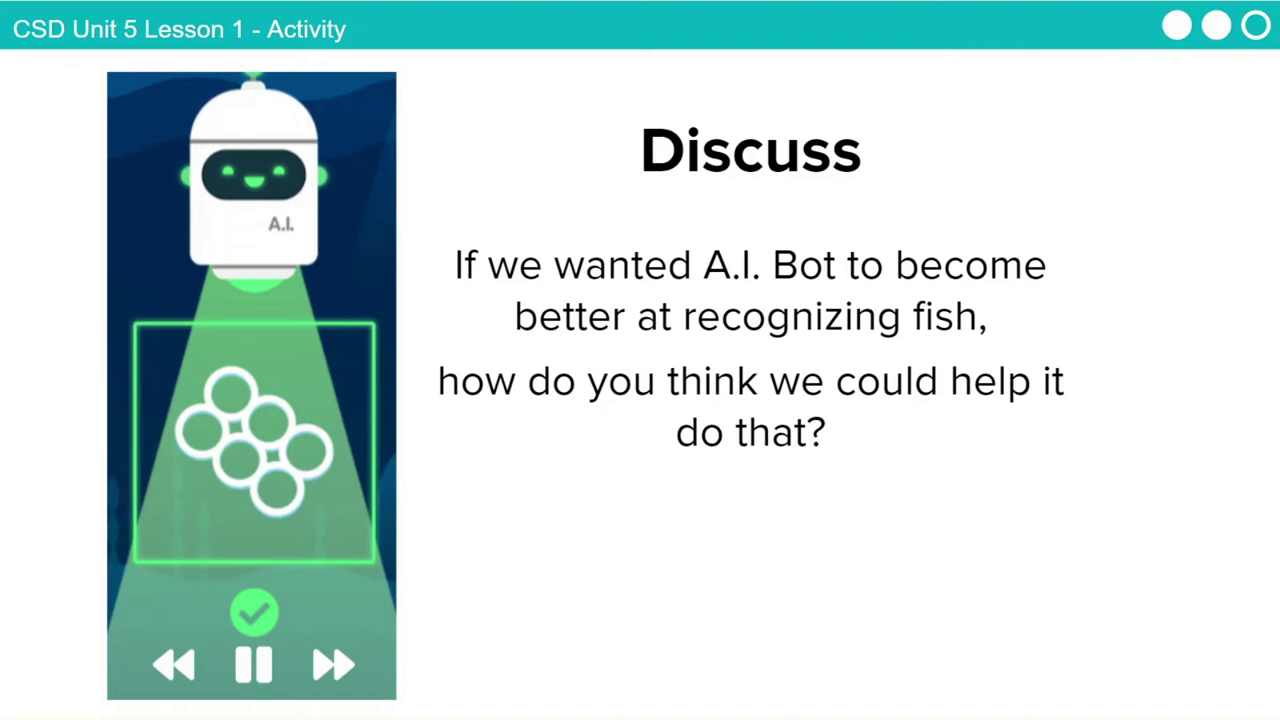
{"action": "key", "text": "Right"}
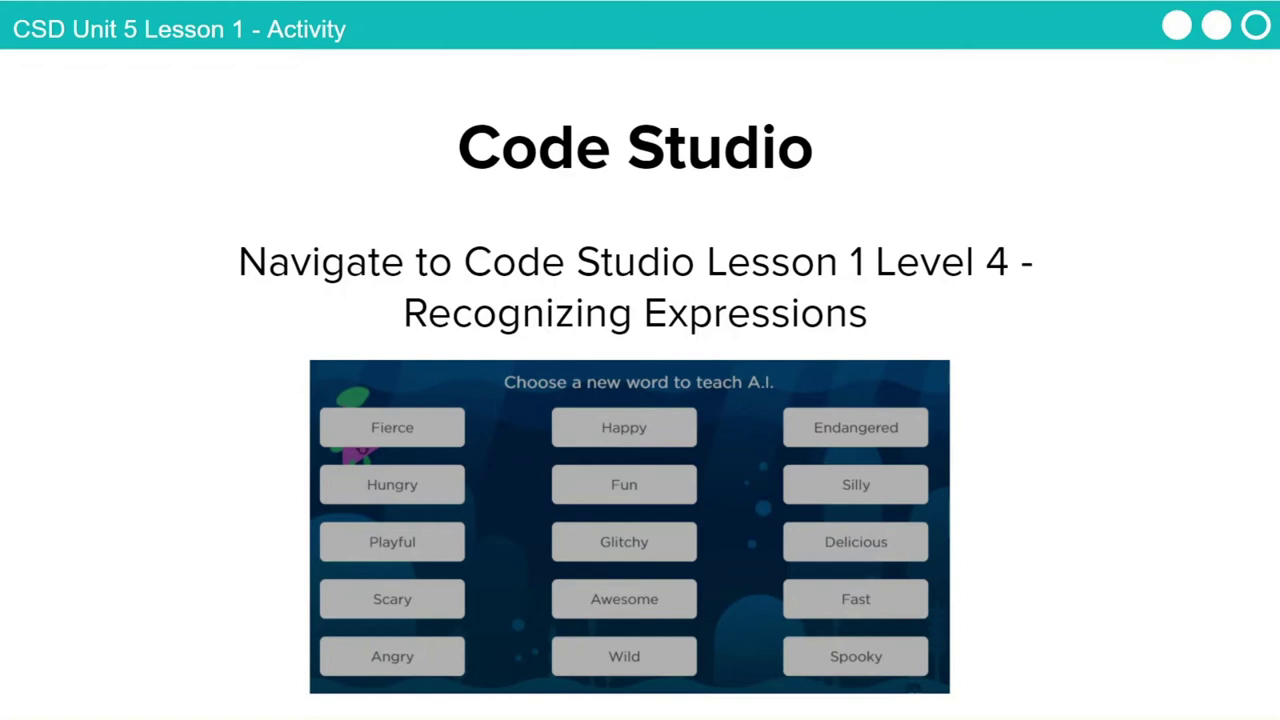
{"action": "key", "text": "Right"}
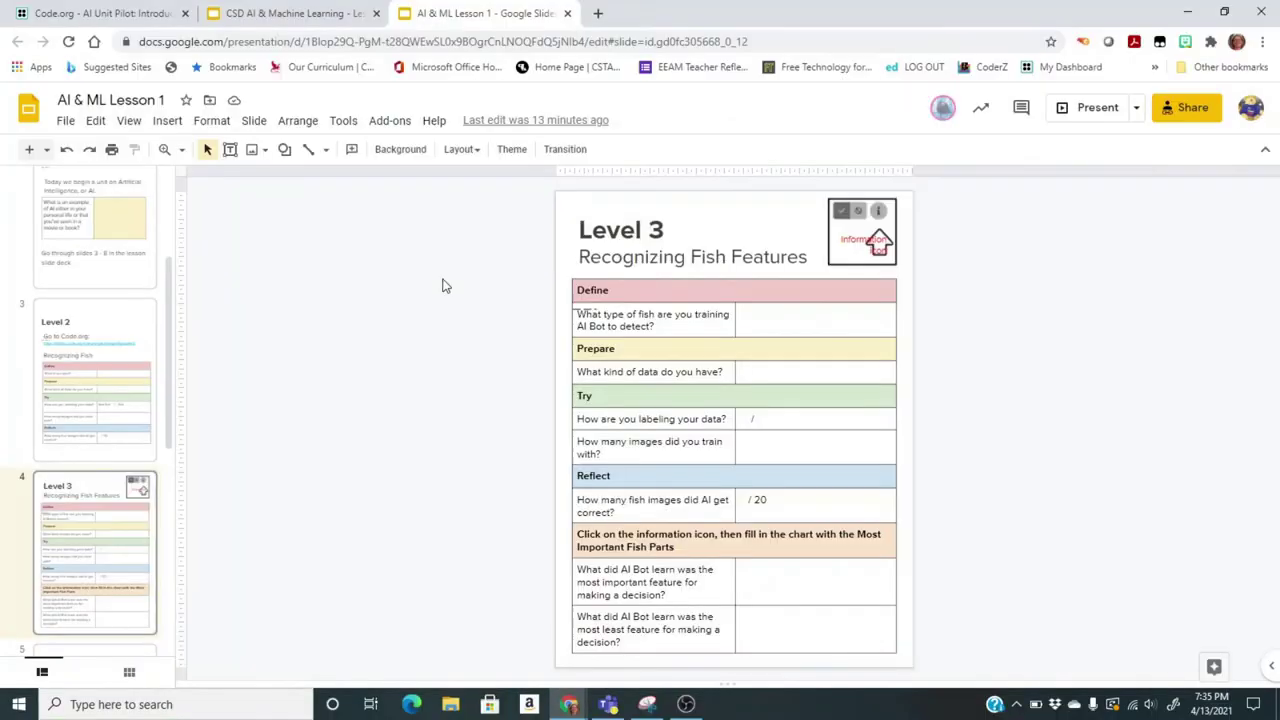
{"action": "key", "text": "Down"}
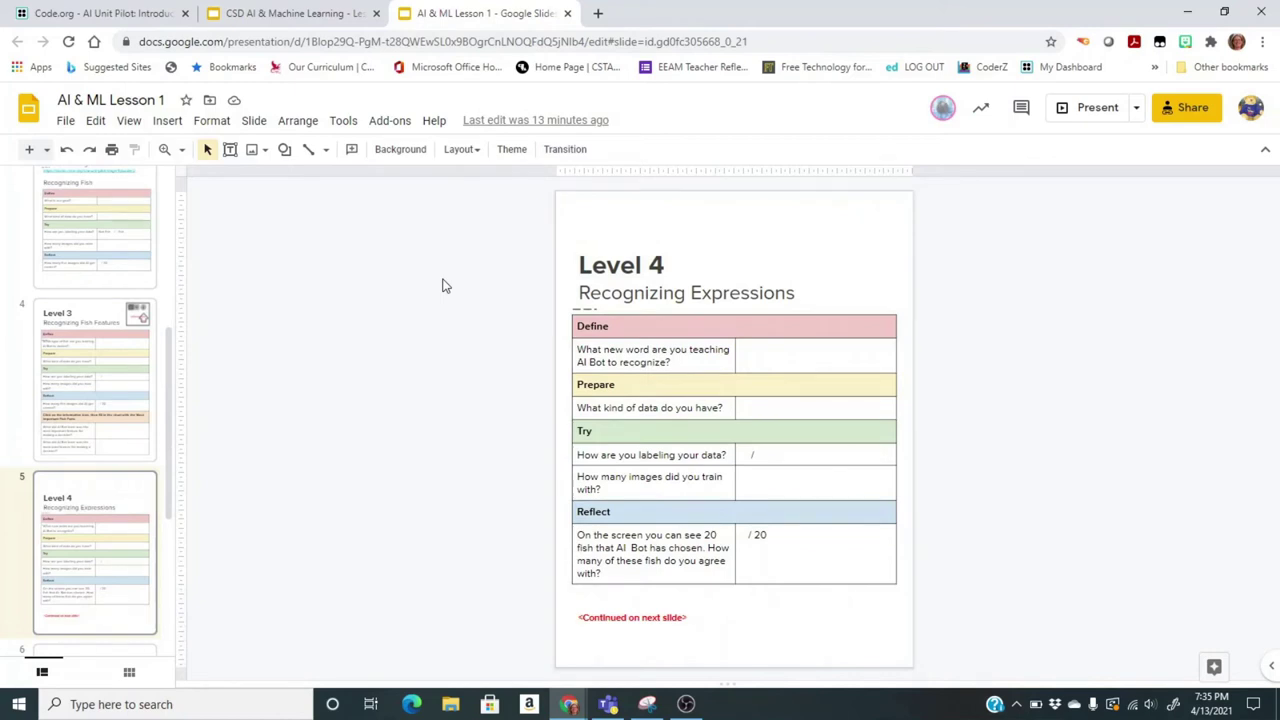
Step: Go through the Level 4 answer cells: new word, kind of data, data labeling, number of images
{"action": "left_click", "coordinate": [790, 352]}
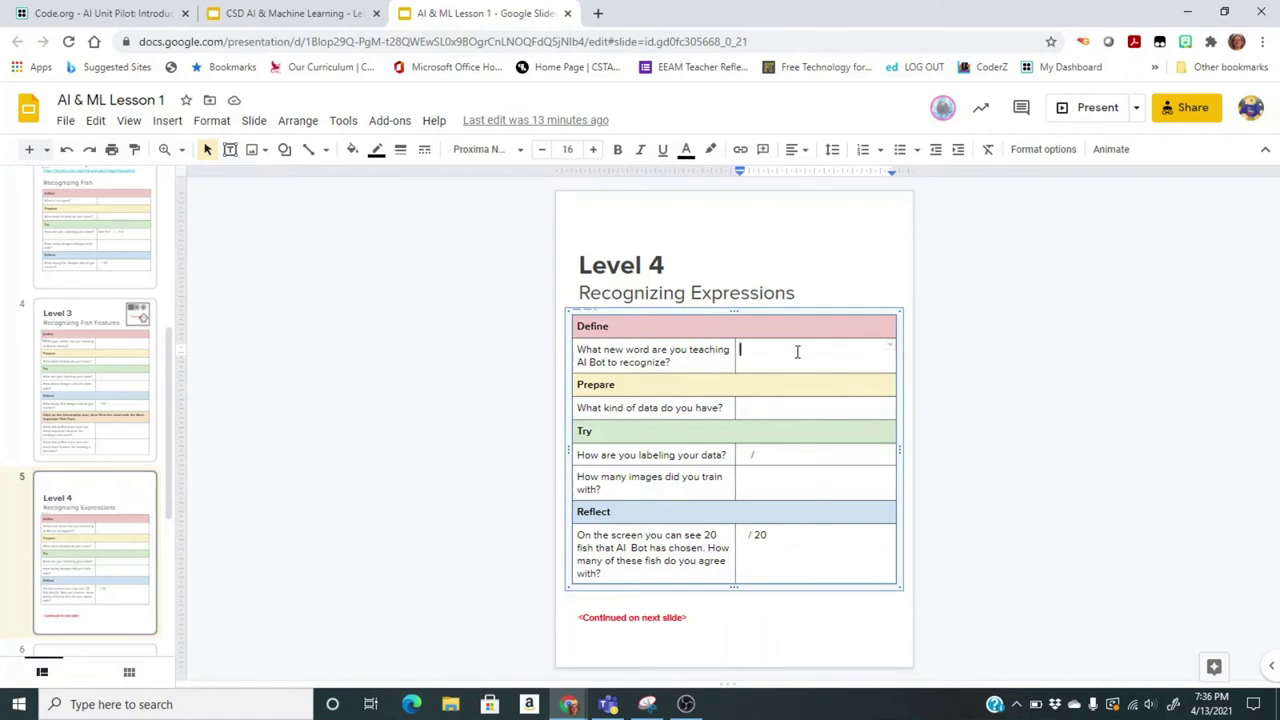
{"action": "left_click", "coordinate": [771, 407]}
{"action": "left_click", "coordinate": [743, 455]}
{"action": "left_click", "coordinate": [767, 478]}
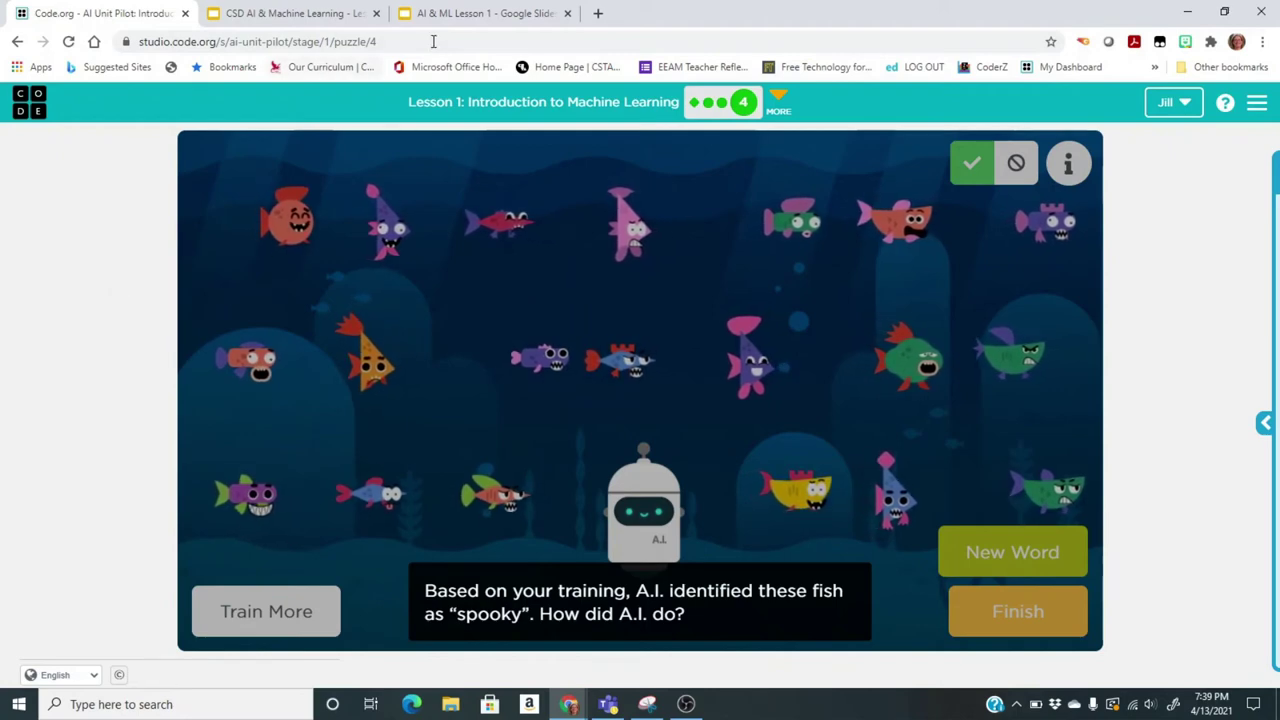
Step: Dismiss the tutorial hints and show spooky's top fish parts: mouth, colors, eyes, body, dorsal fin
{"action": "left_click", "coordinate": [1069, 166]}
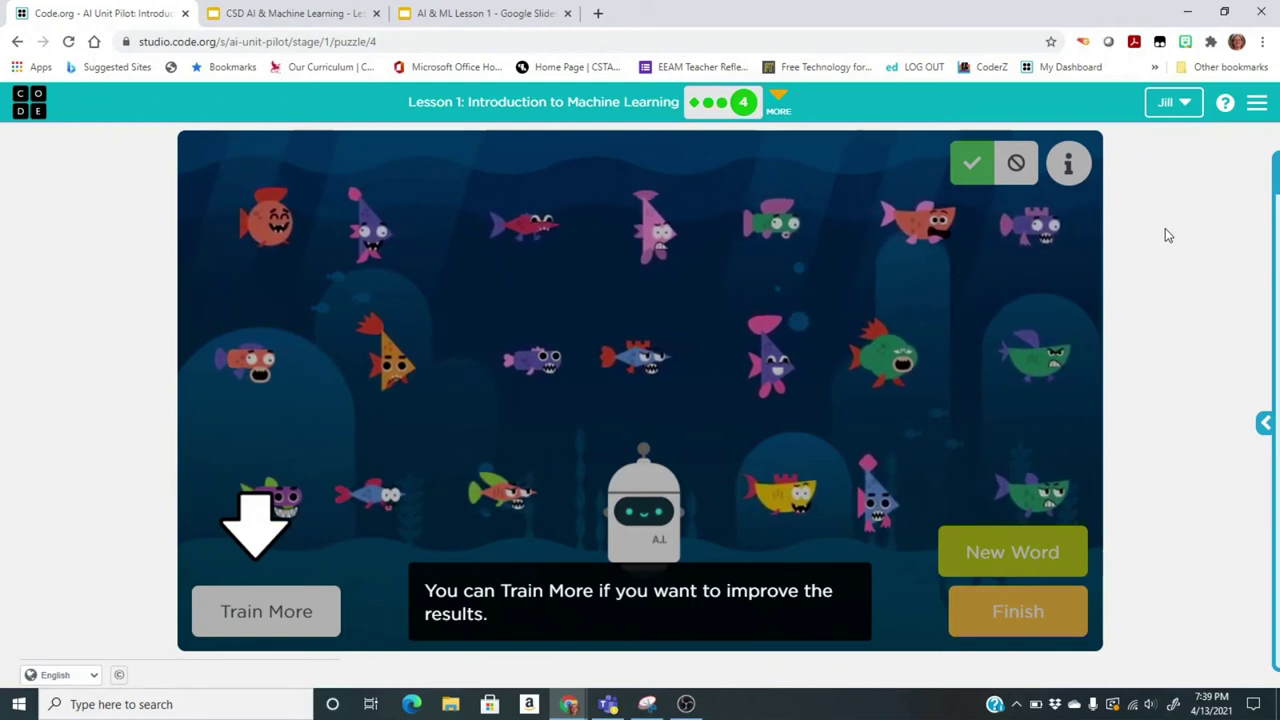
{"action": "left_click", "coordinate": [1068, 170]}
{"action": "left_click", "coordinate": [1068, 168]}
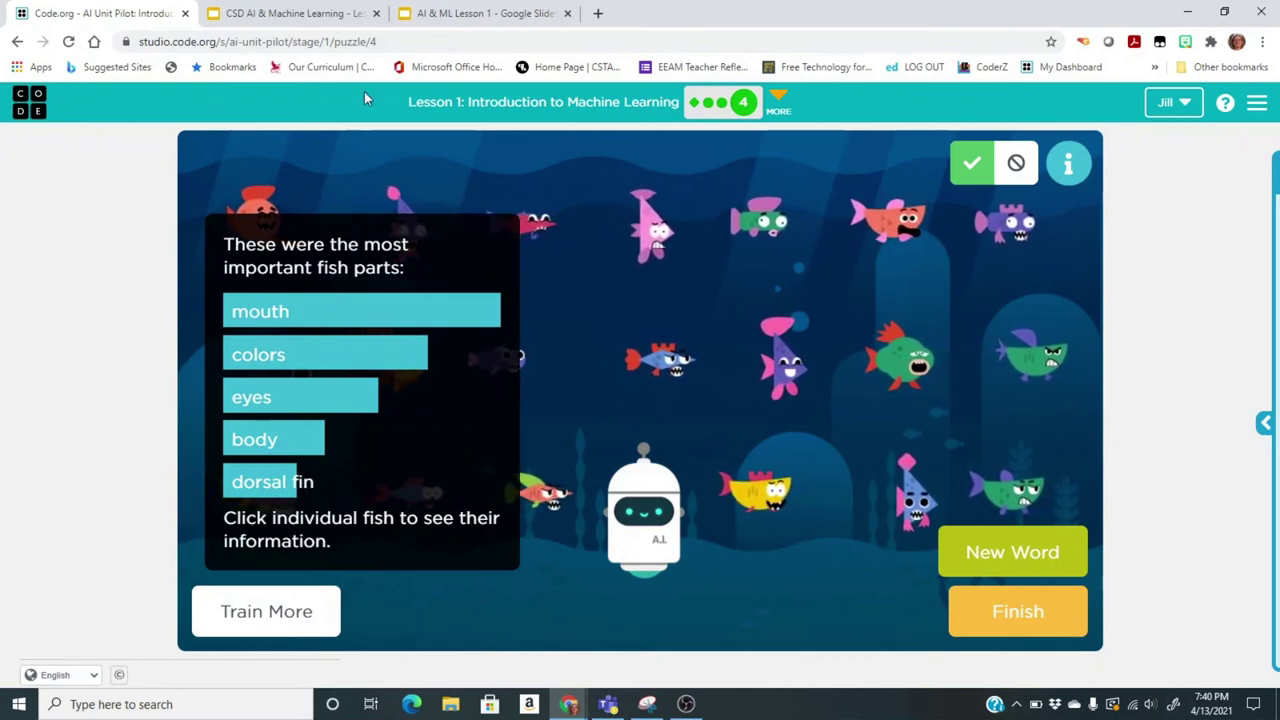
Step: Go to slide 6 of 'AI & ML Lesson 1' and select the first fish-parts answer cell
{"action": "left_click", "coordinate": [423, 16]}
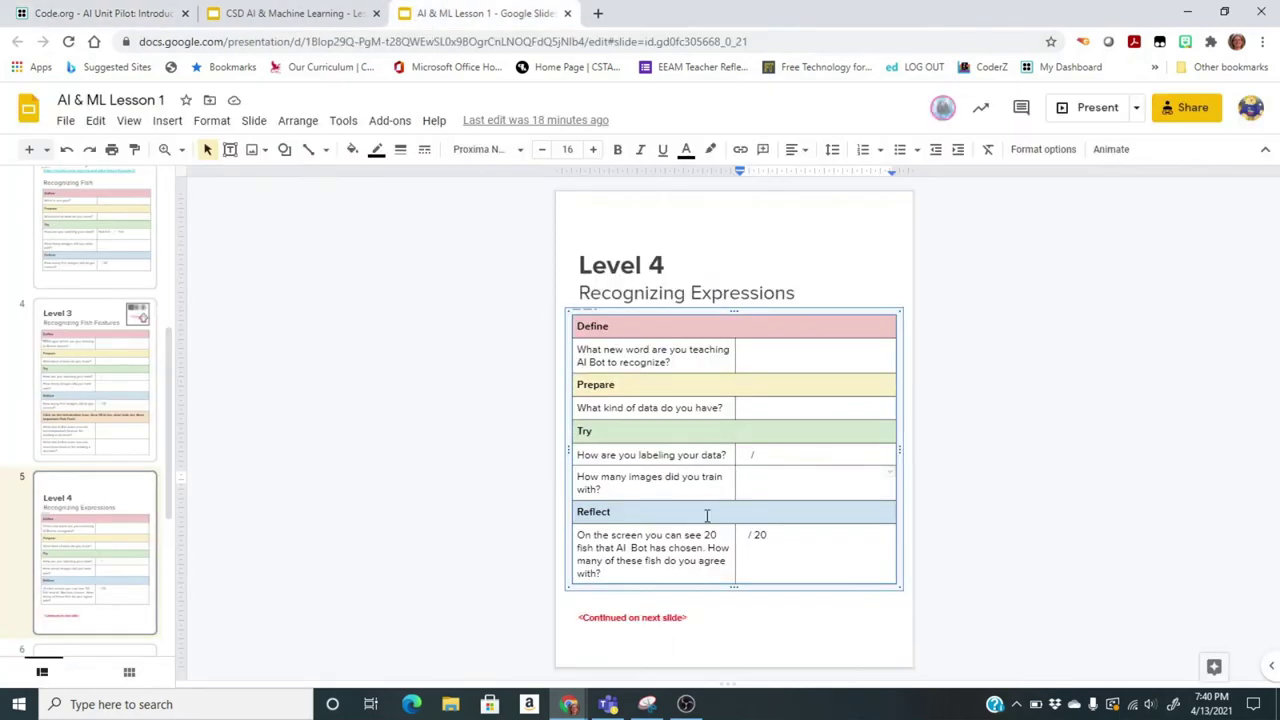
{"action": "left_click", "coordinate": [182, 462]}
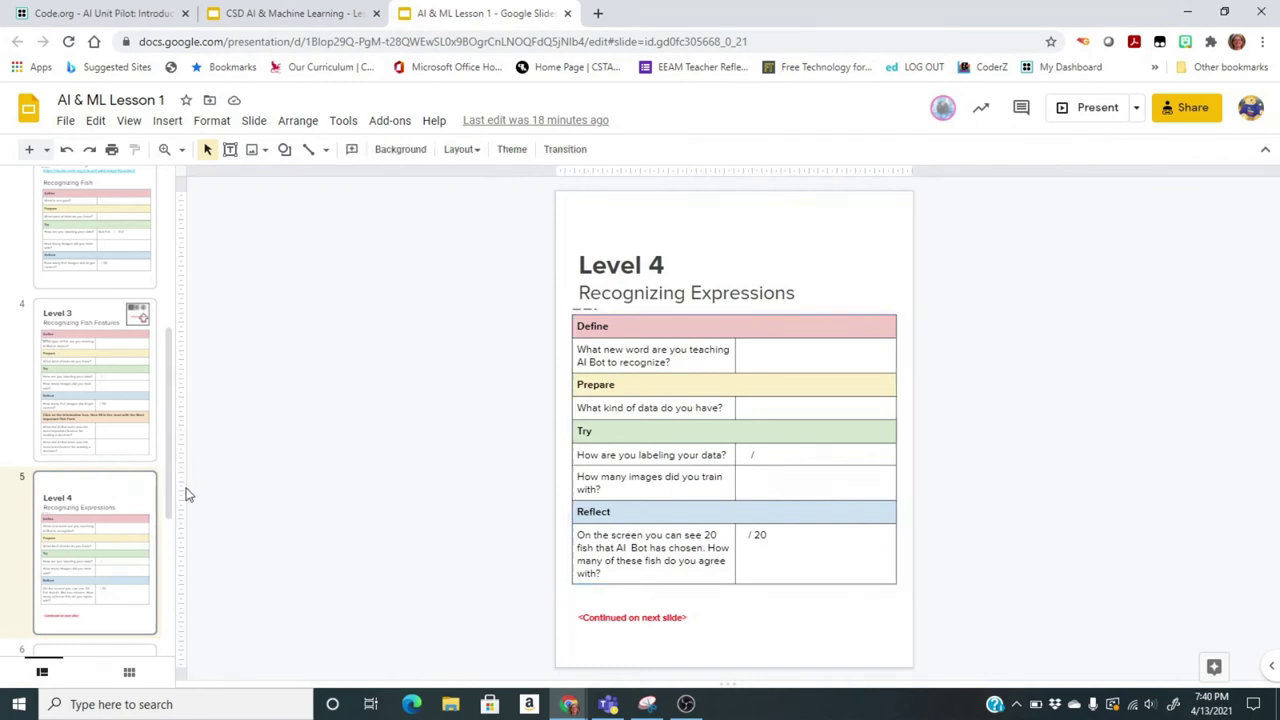
{"action": "right_click", "coordinate": [186, 487]}
{"action": "left_click", "coordinate": [86, 560]}
{"action": "key", "text": "Down"}
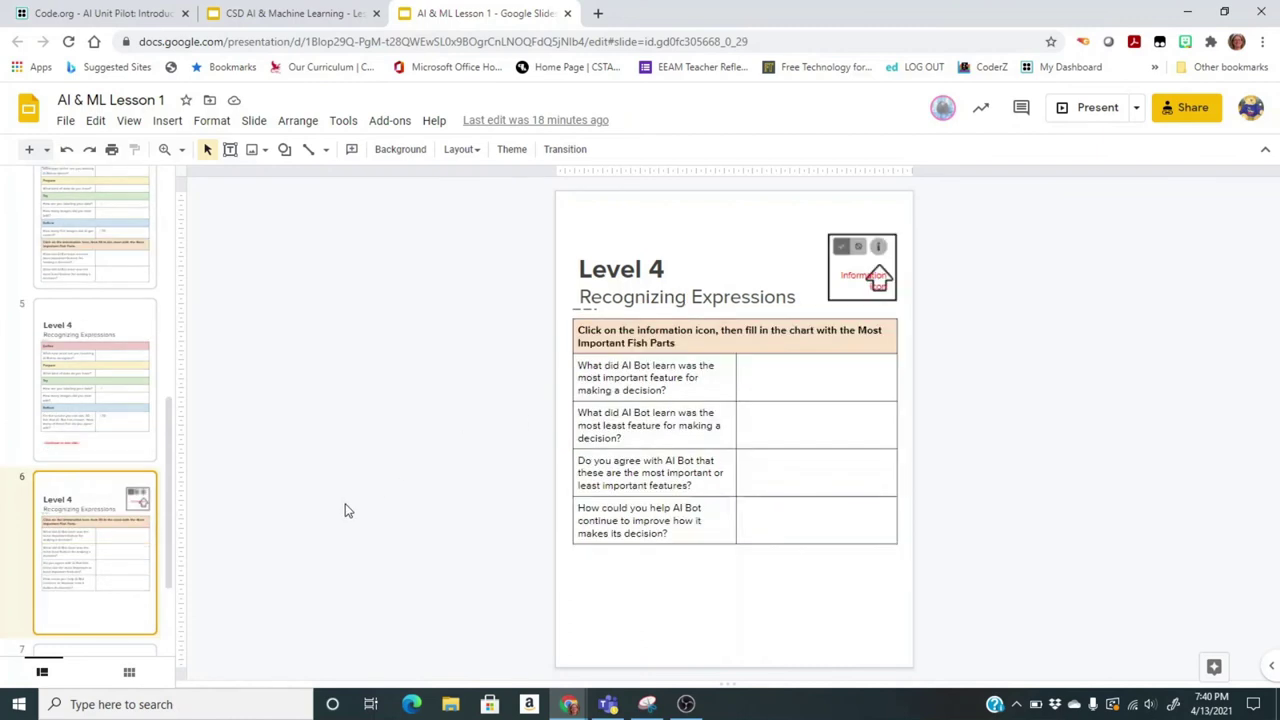
{"action": "left_click", "coordinate": [802, 381]}
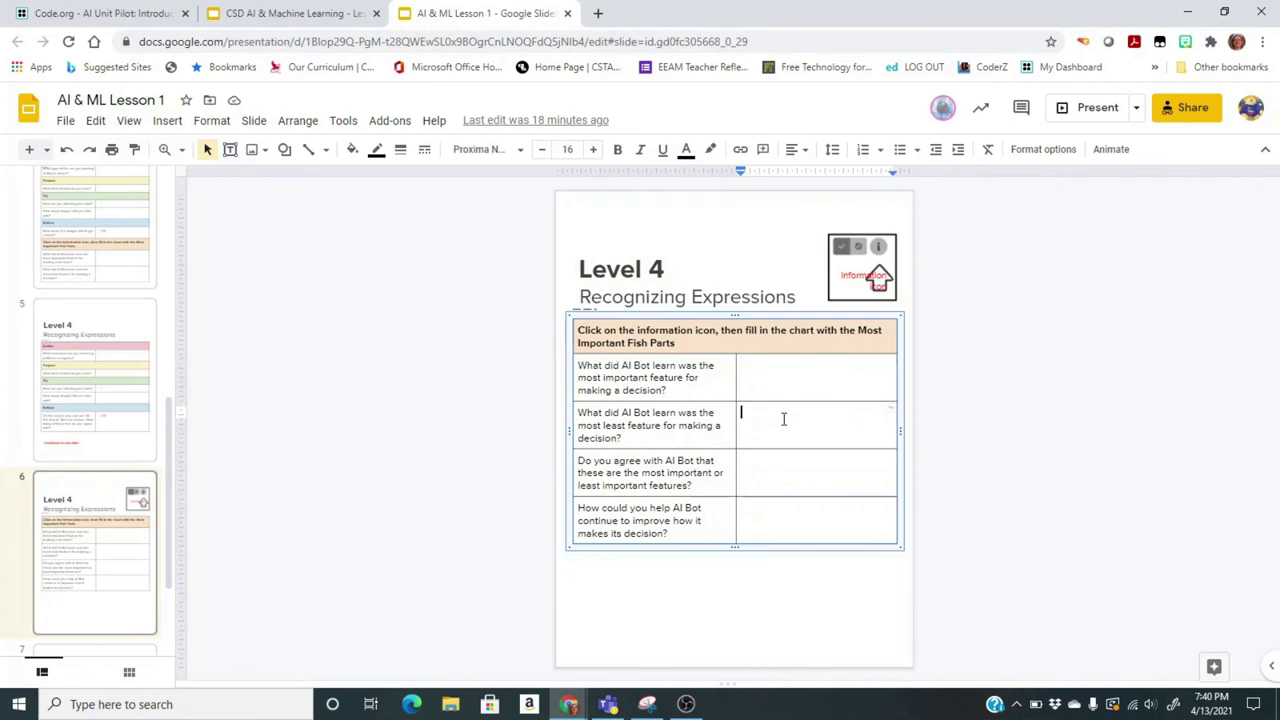